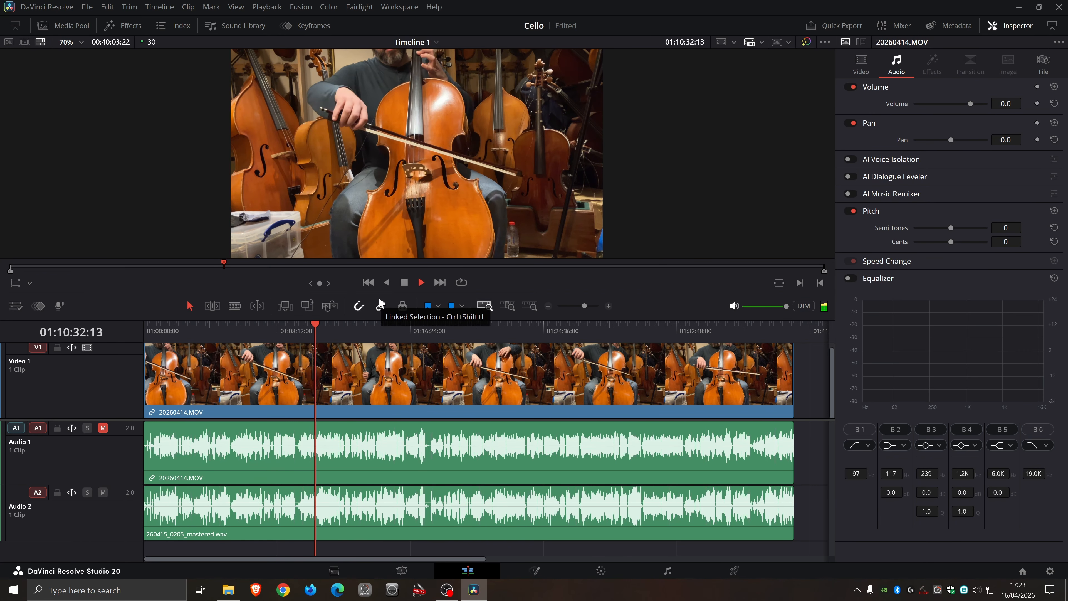
Stop playback, unmute the Audio 1 track and unlink the 20260414.MOV video from its camera audio.
left_click(405, 285)
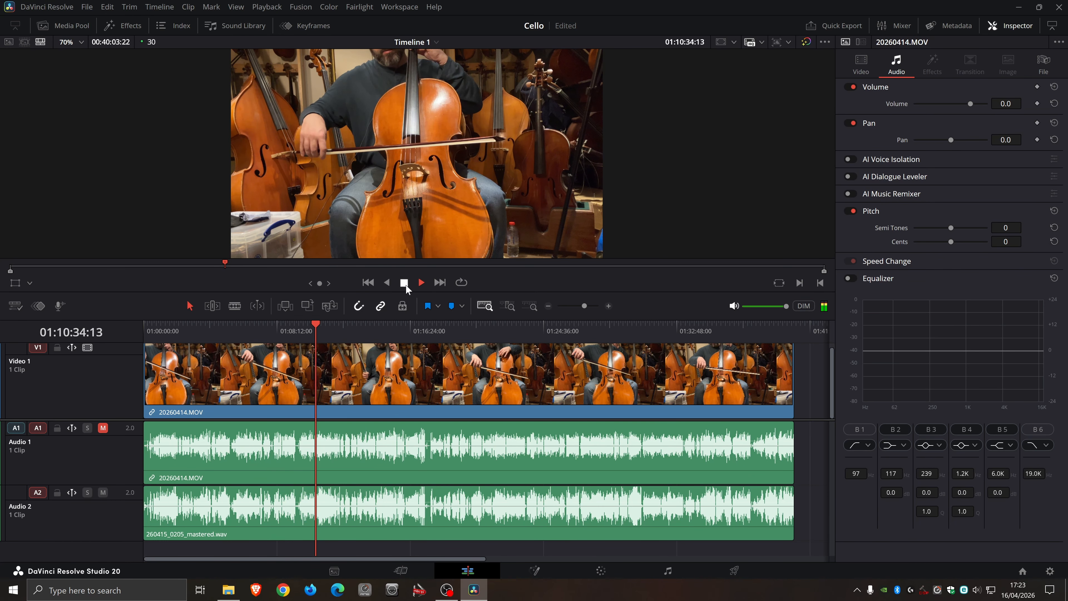
left_click(103, 429)
left_click(249, 473)
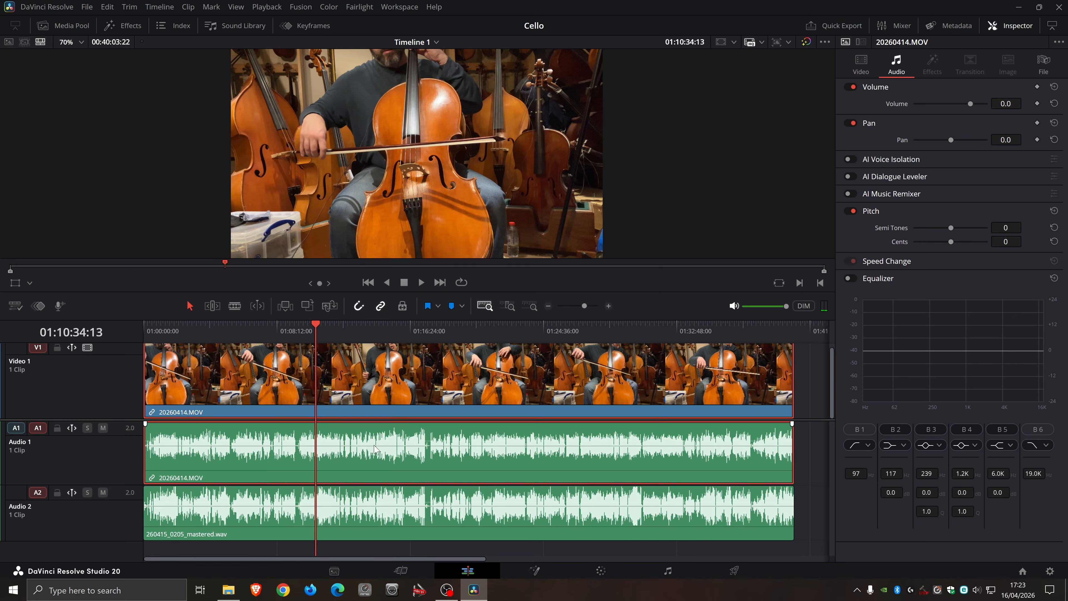
right_click(254, 474)
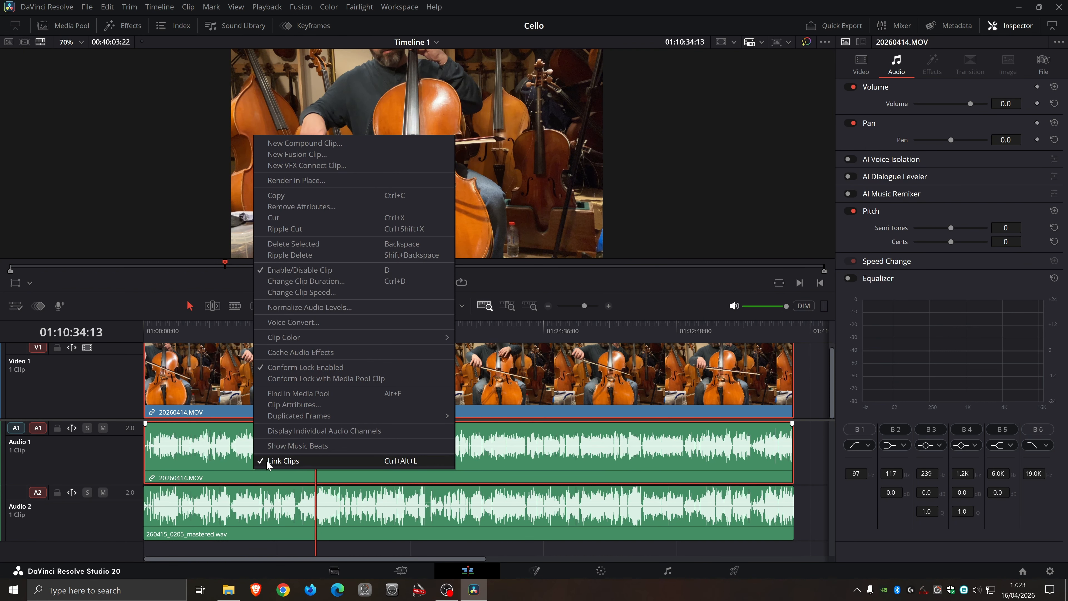
left_click(283, 460)
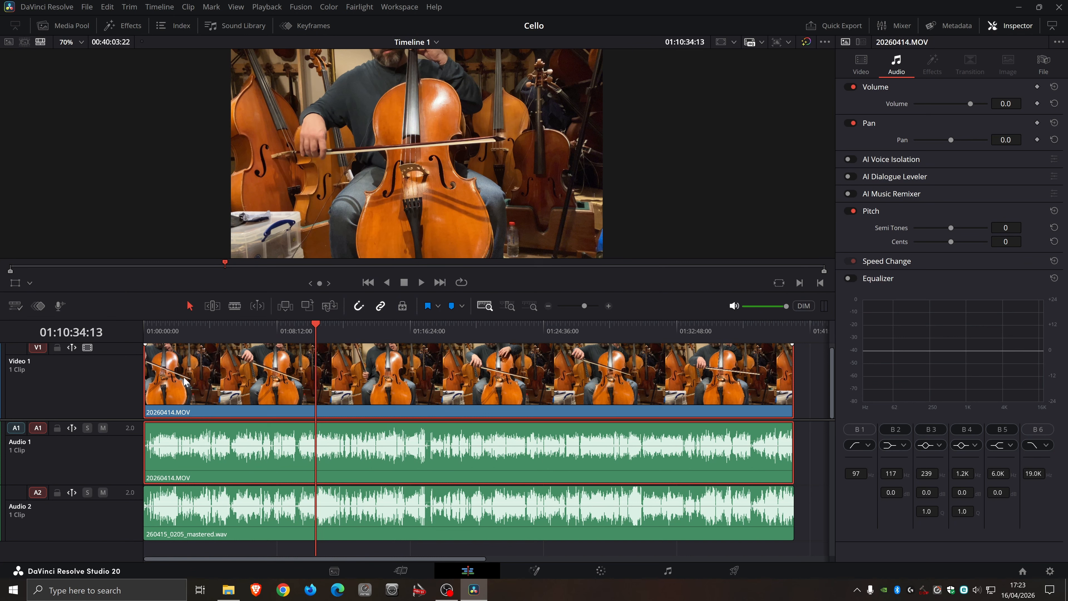
left_click(183, 554)
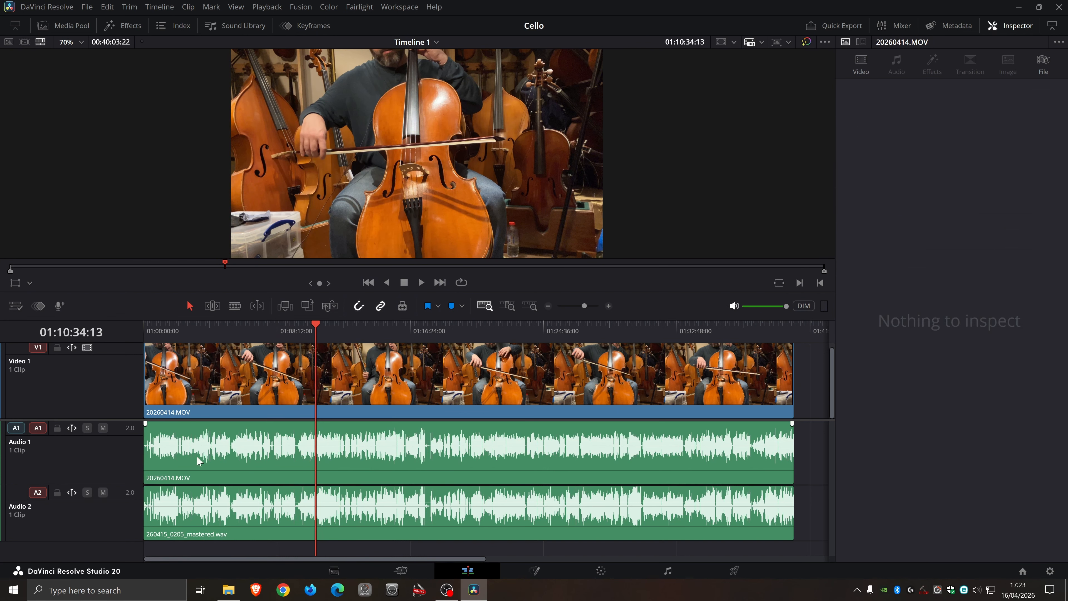
Replace the camera audio on Audio 1 with 260415_0205_mastered.wav, linked to the video, and delete the emptied audio track.
left_click(199, 470)
left_click_drag(286, 512, 286, 448)
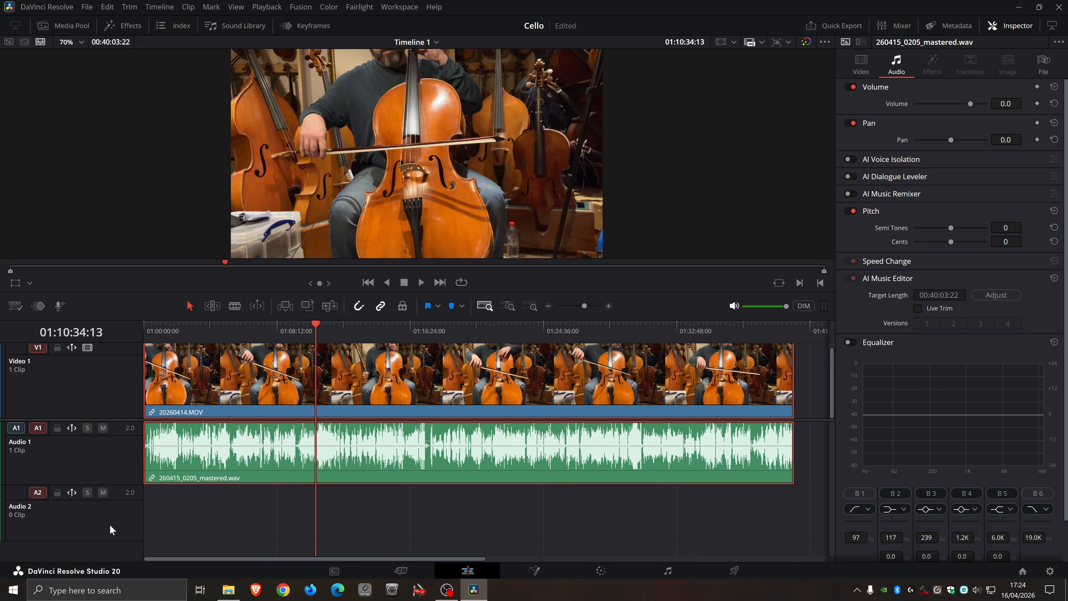
right_click(110, 513)
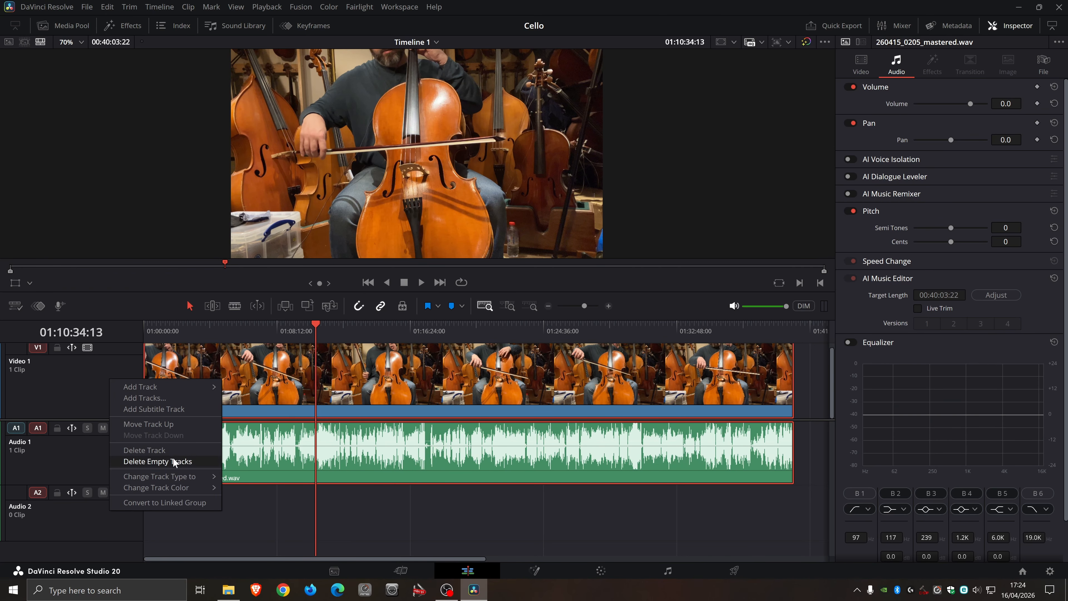
left_click(158, 462)
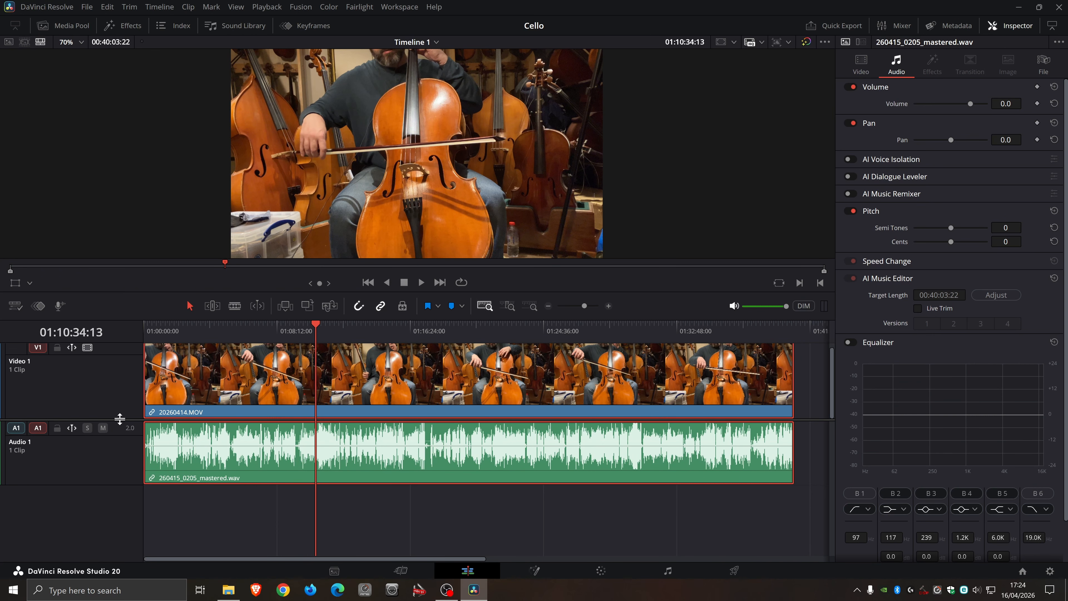
Play the timeline from about 01:14:41 to check the mastered audio against the video.
left_click_drag(120, 420, 127, 458)
left_click(383, 336)
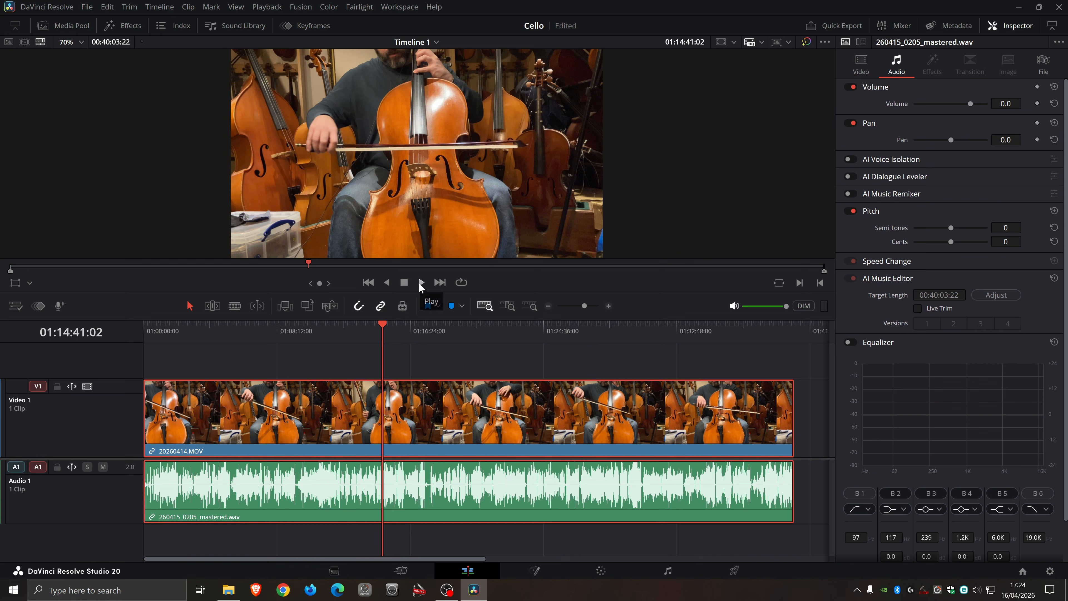
left_click(421, 282)
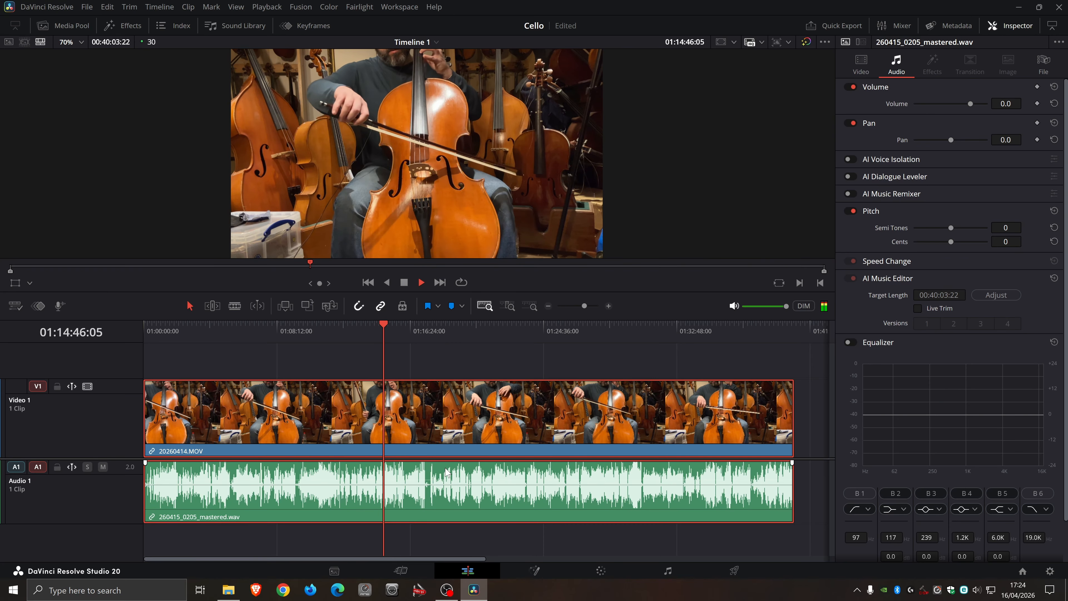
key("space")
Add the Camera Shake effect as a new node on the Color page and connect node 01's output to it.
left_click(600, 571)
scroll(930, 187, "down", 10)
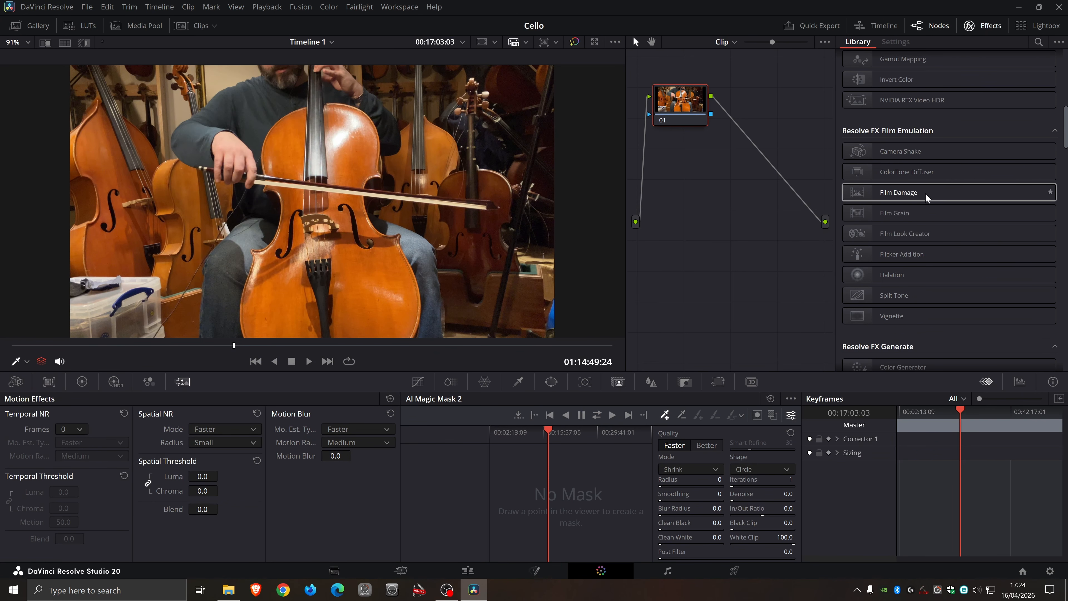
scroll(905, 315, "down", 2)
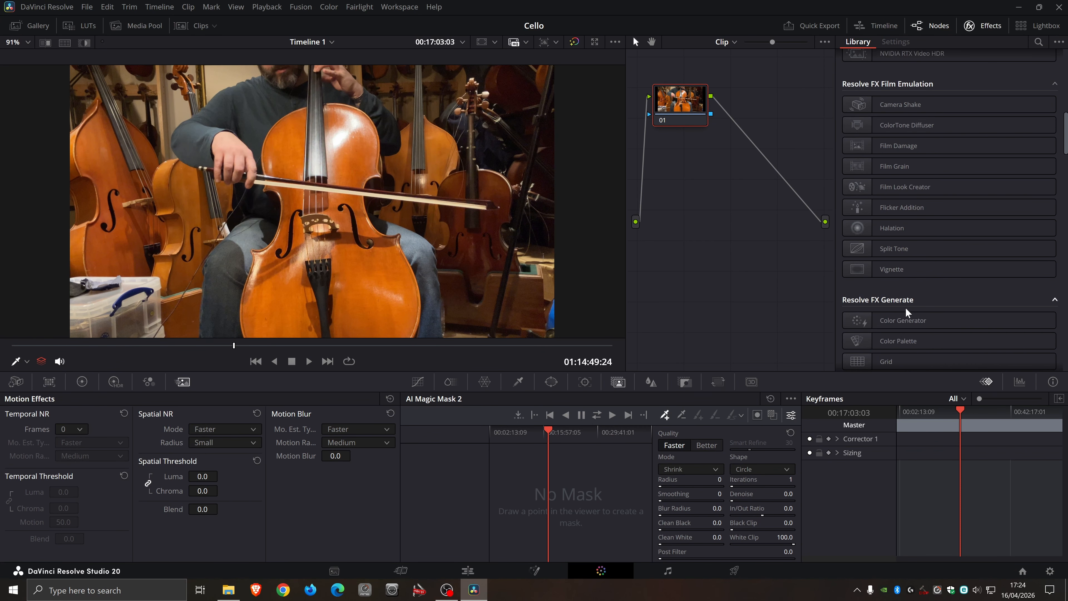
left_click_drag(905, 105, 753, 161)
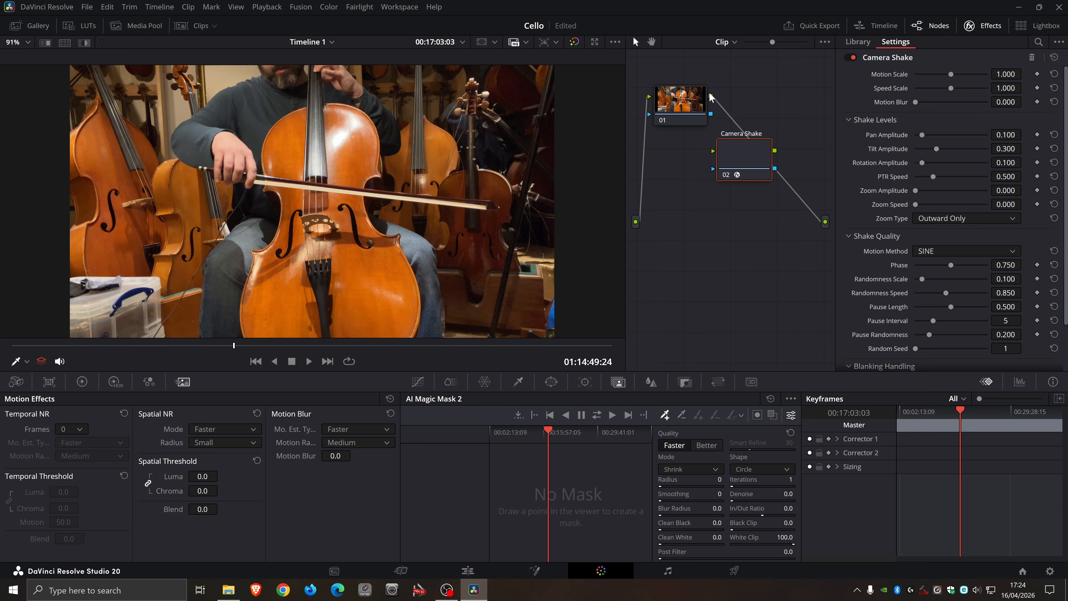
left_click_drag(711, 98, 715, 152)
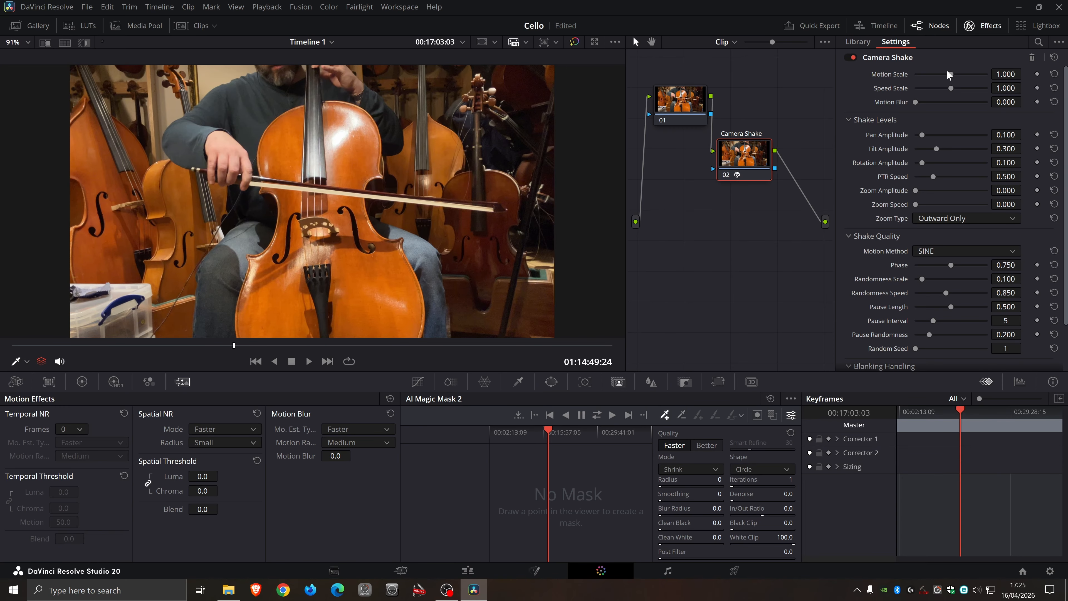
Set Camera Shake's Speed Scale to 0.078, Pan 0.099, Tilt 0.311, Rotation 0.070, Zoom Amplitude 0.083 and Zoom Speed 0.086, and preview the motion.
left_click_drag(950, 88, 921, 89)
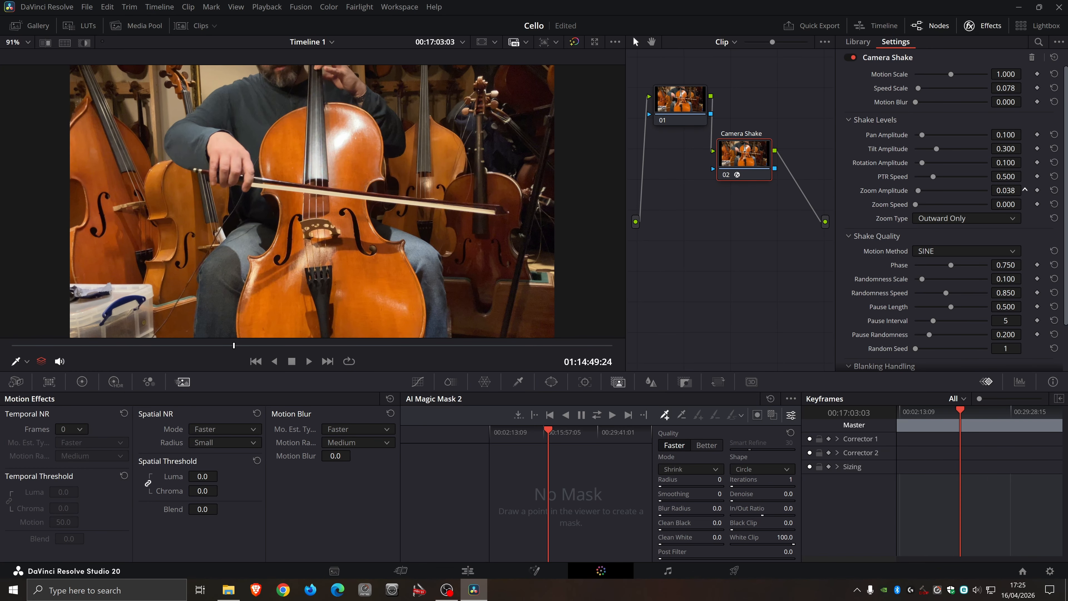
left_click_drag(1004, 202, 1025, 203)
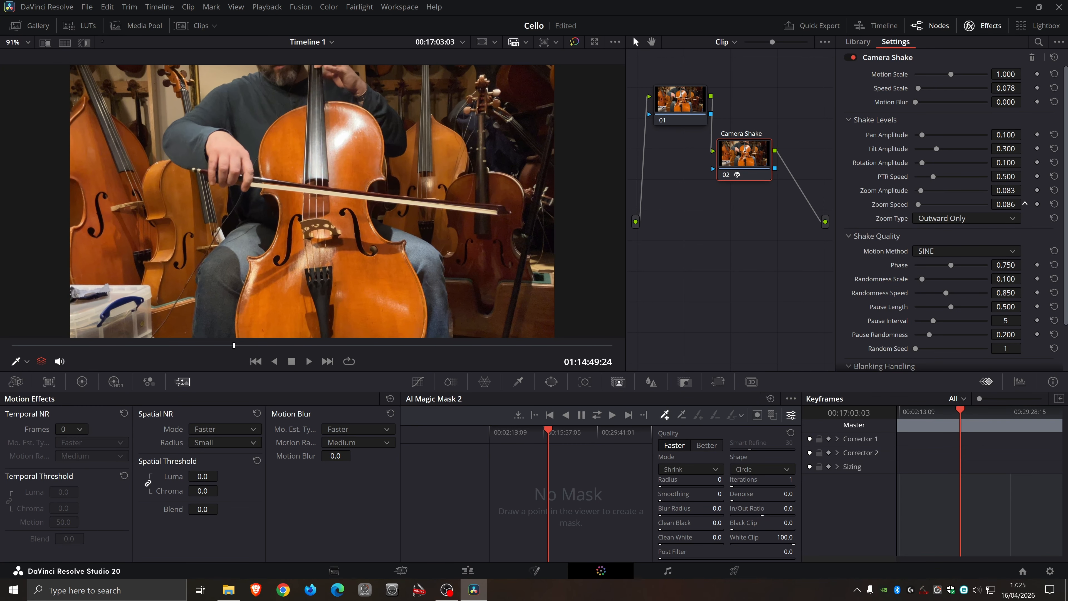
left_click_drag(1006, 163, 1010, 148)
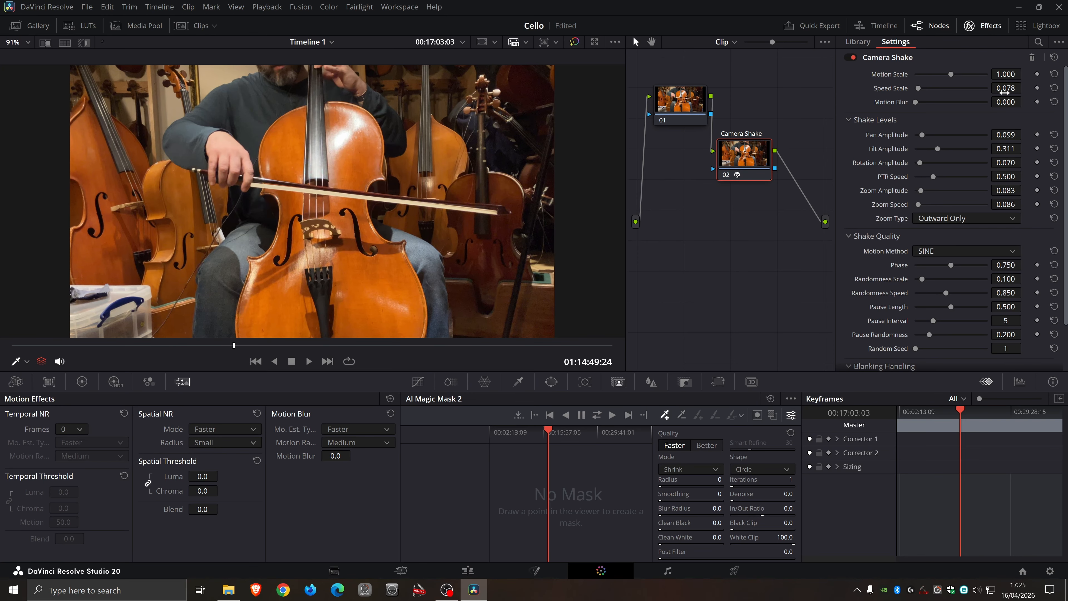
left_click(309, 362)
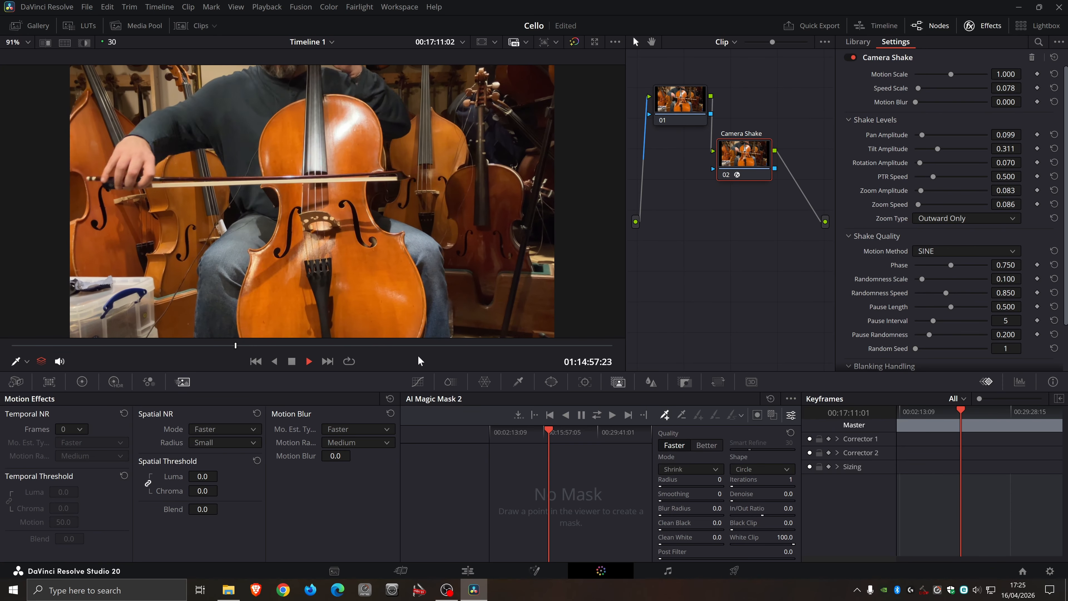
left_click(291, 362)
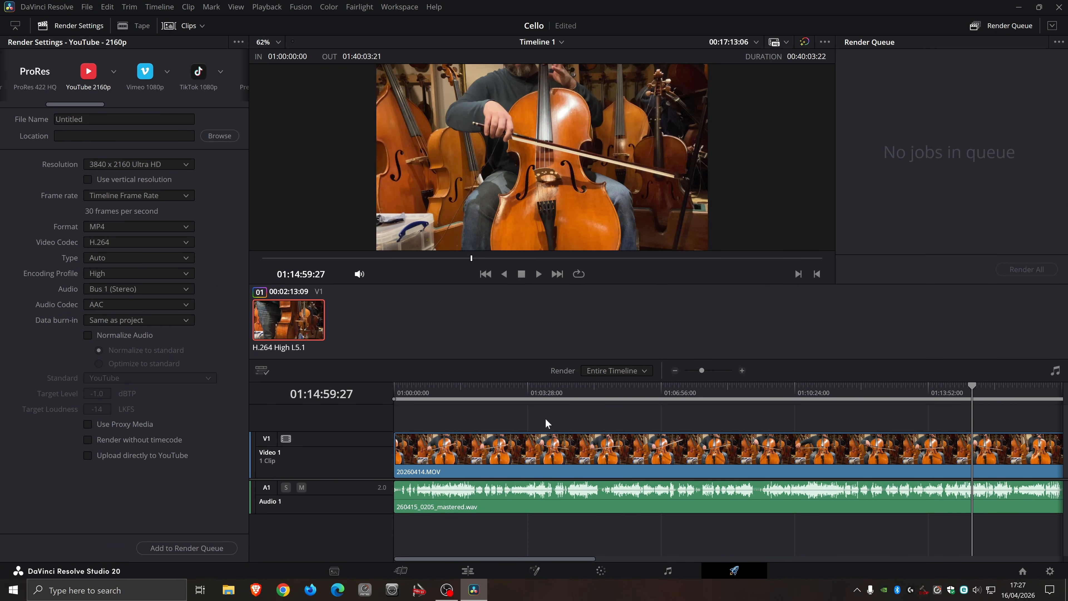
left_click(601, 571)
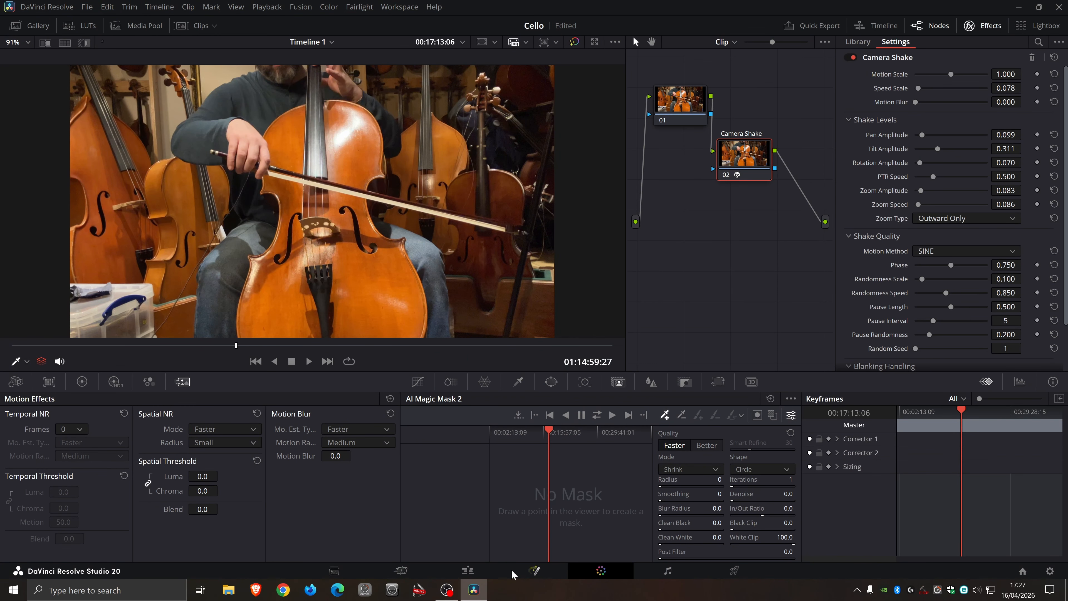
left_click(467, 571)
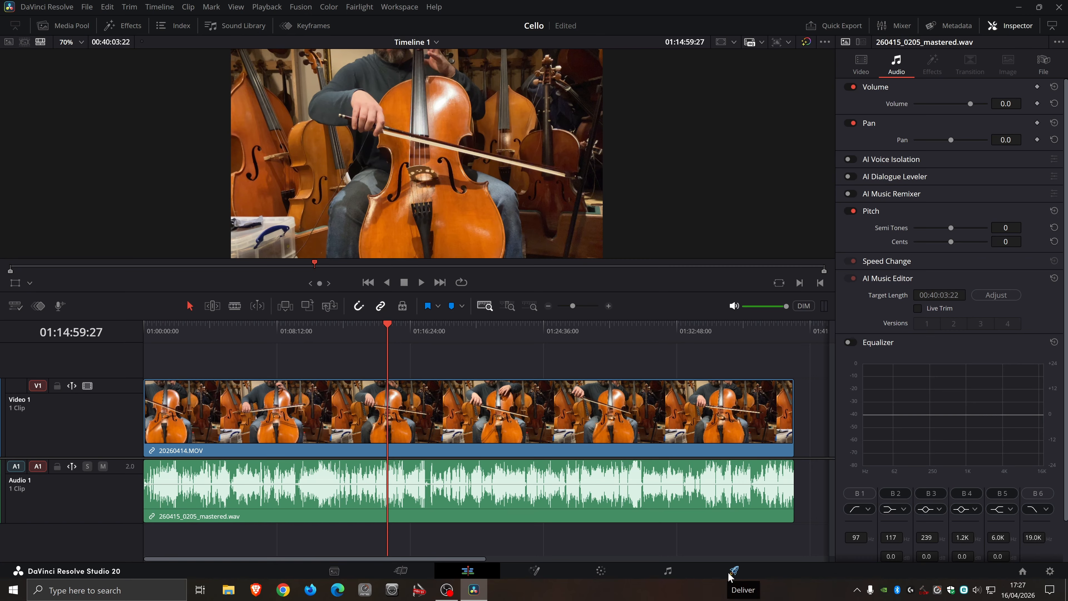
Open the Deliver page and apply the YouTube 2160p render preset.
left_click(734, 571)
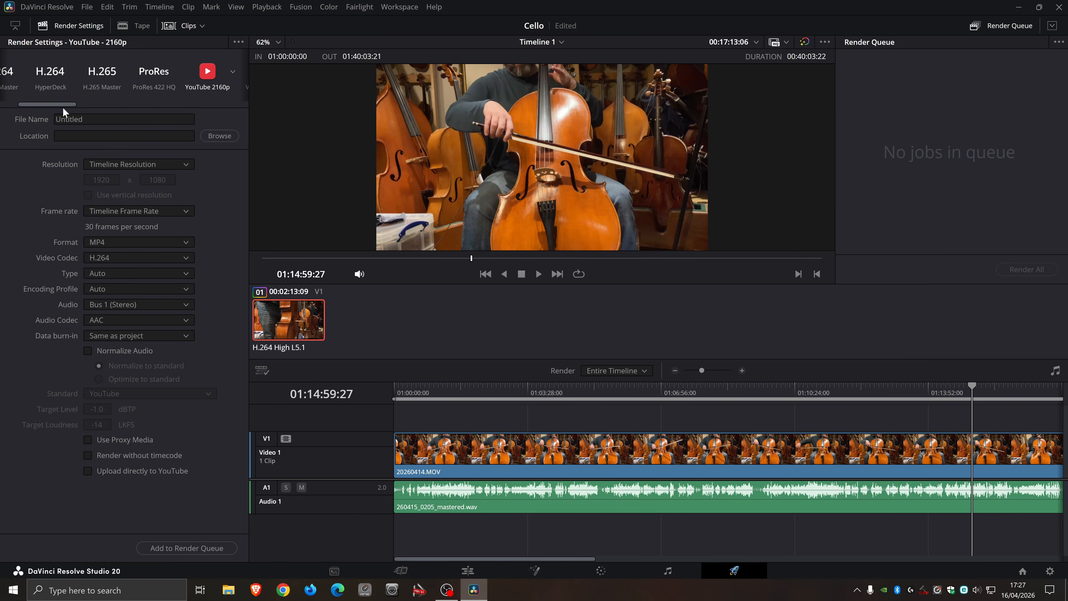
left_click_drag(44, 105, 68, 107)
left_click(109, 72)
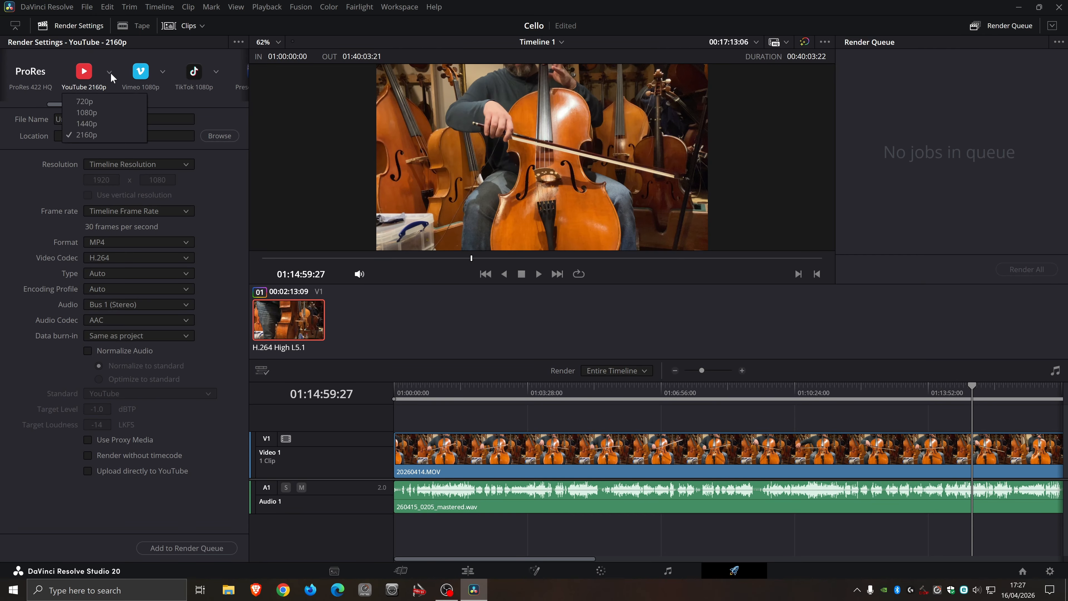
left_click(92, 135)
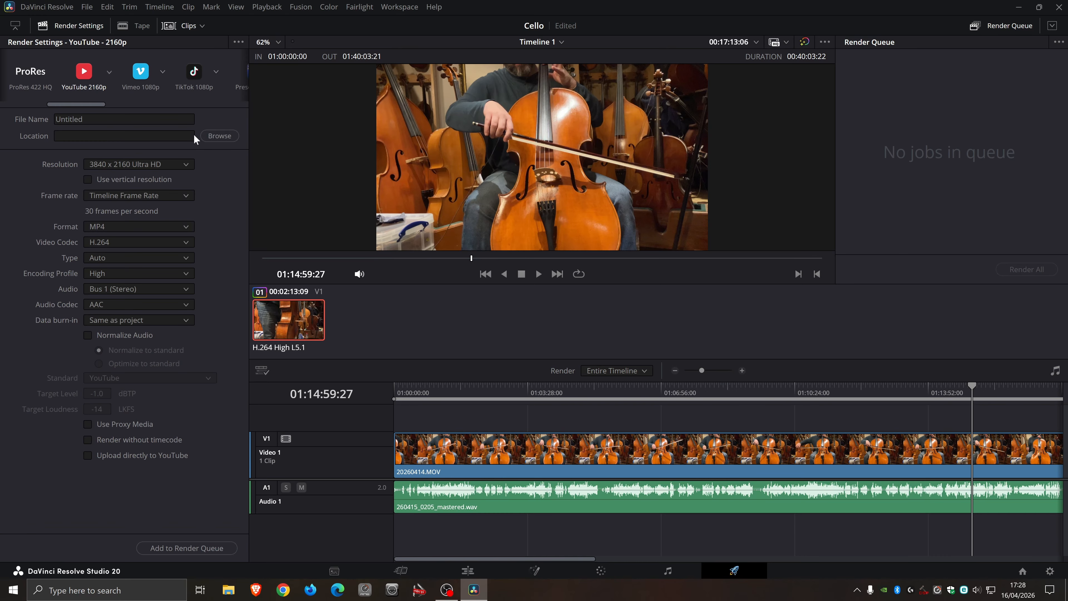
Set the render location to the E:\ drive and name the output file Cello-Practice.
left_click(210, 137)
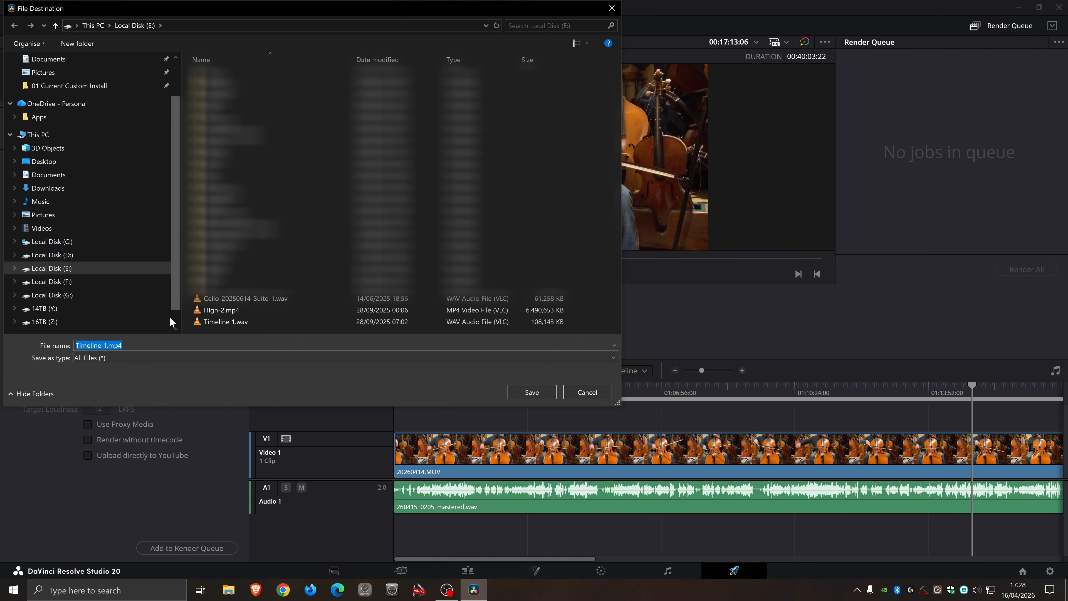
left_click(47, 269)
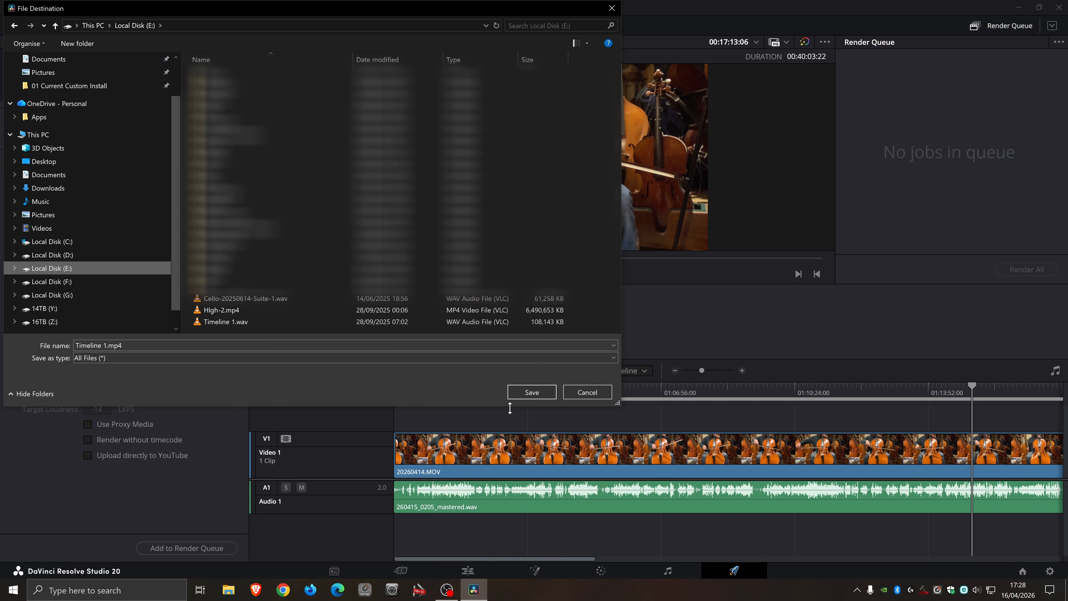
left_click(531, 394)
left_click(114, 119)
type("Cello-Practice")
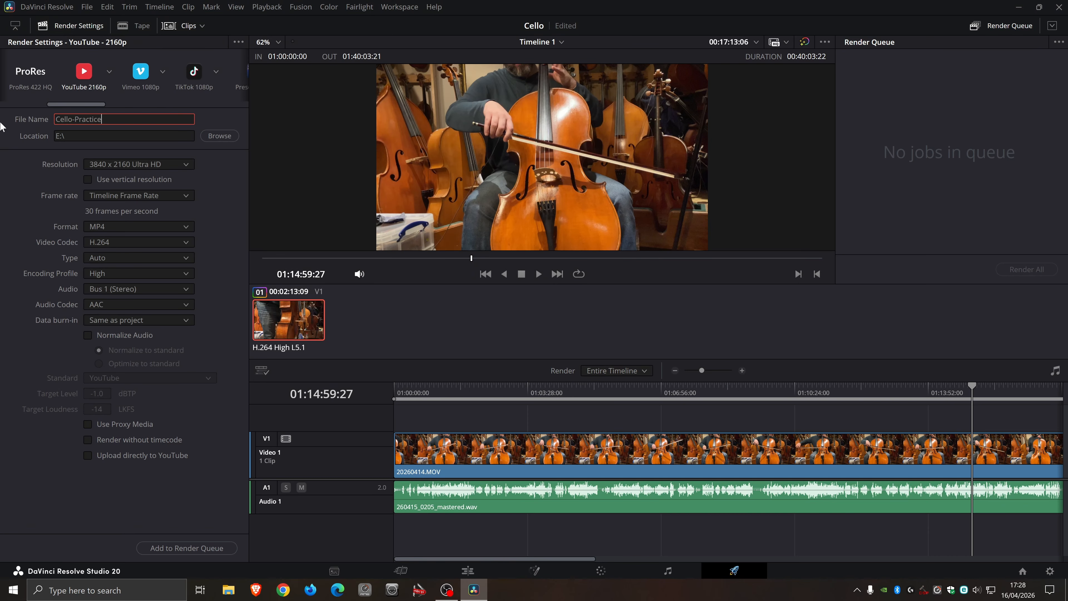
Add the timeline to the render queue, accepting the higher-resolution render, and start rendering all jobs.
left_click(173, 551)
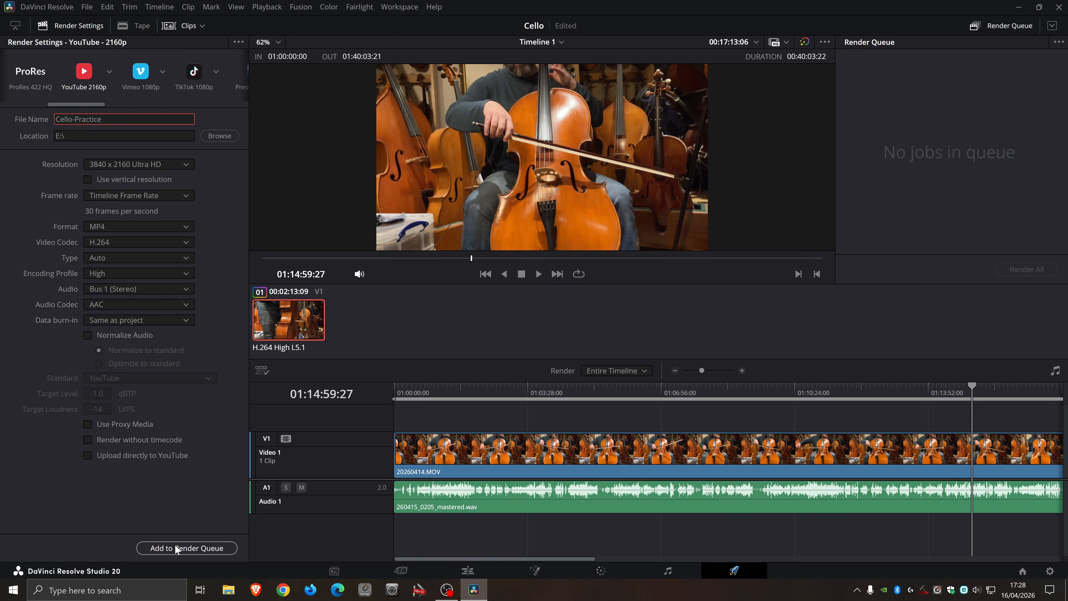
left_click(631, 352)
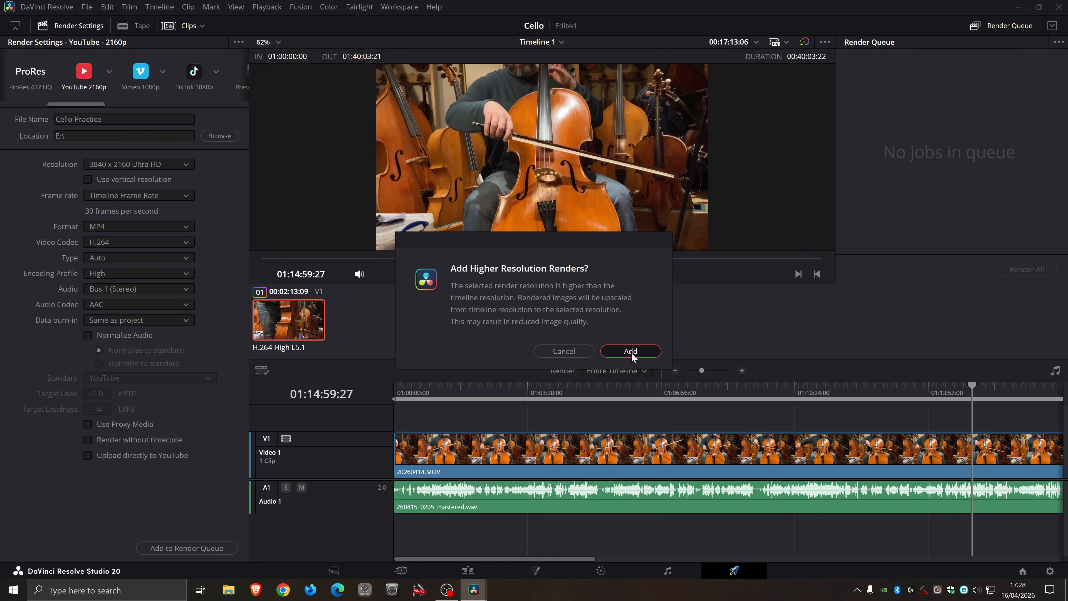
left_click(1011, 269)
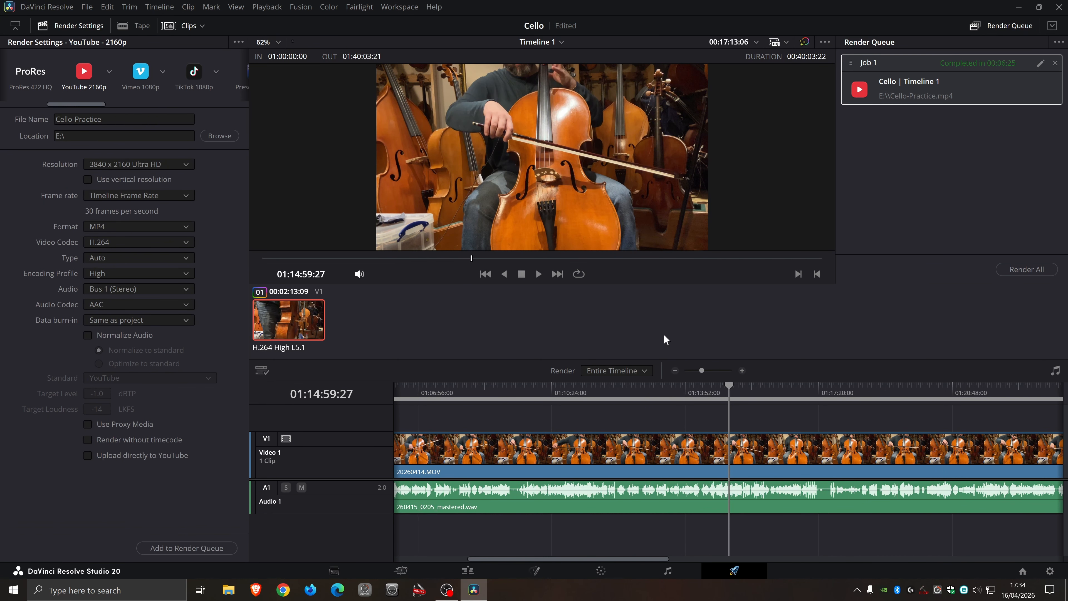
Open Cello-Practice.mp4 from the E: drive in File Explorer and play it full screen in VLC.
left_click(228, 590)
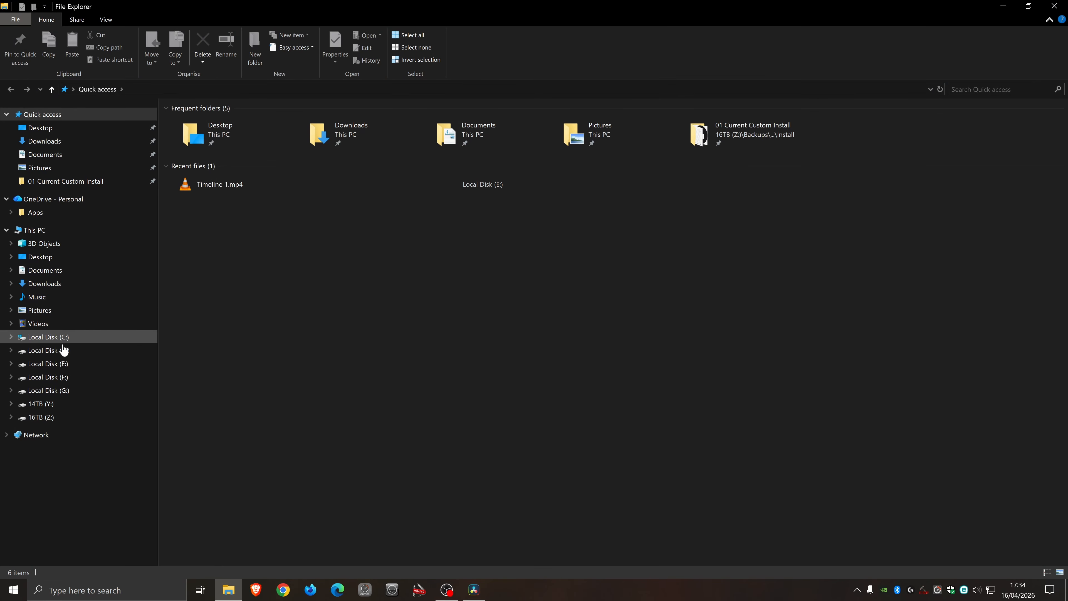
left_click(63, 363)
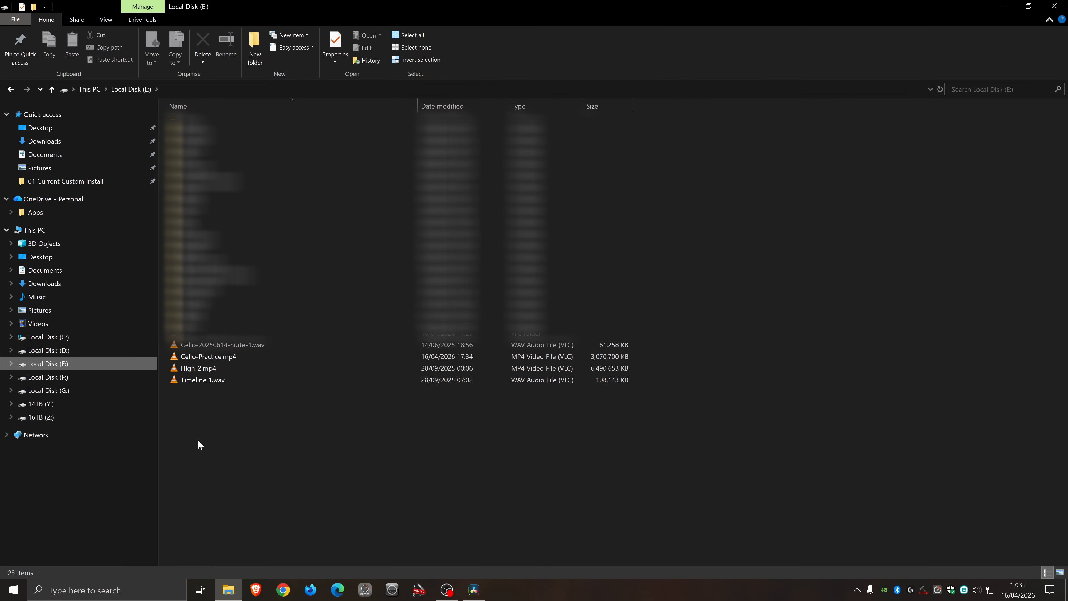
double_click(218, 357)
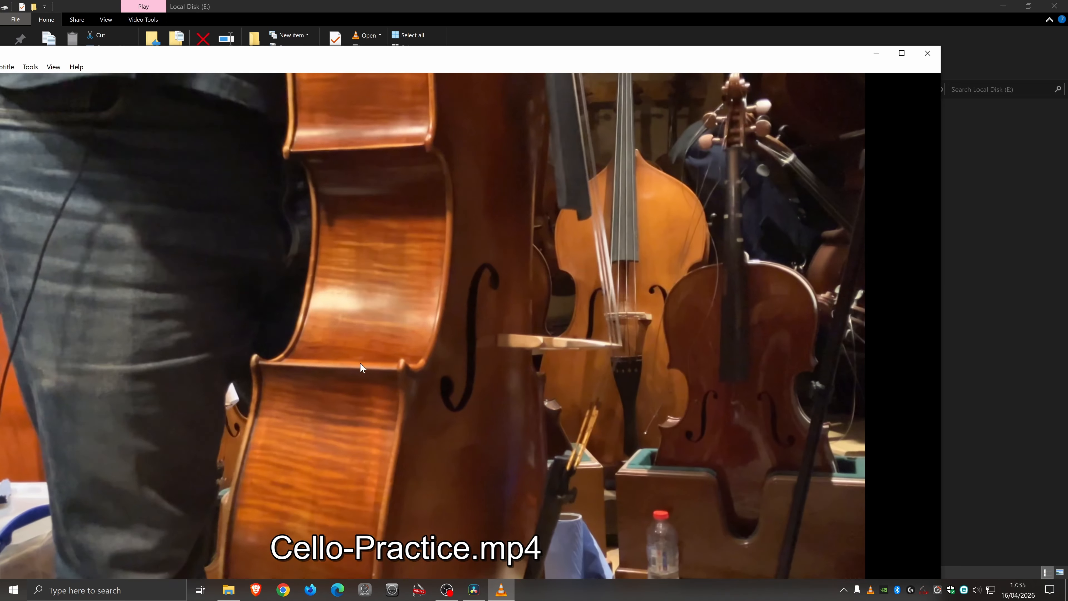
double_click(357, 352)
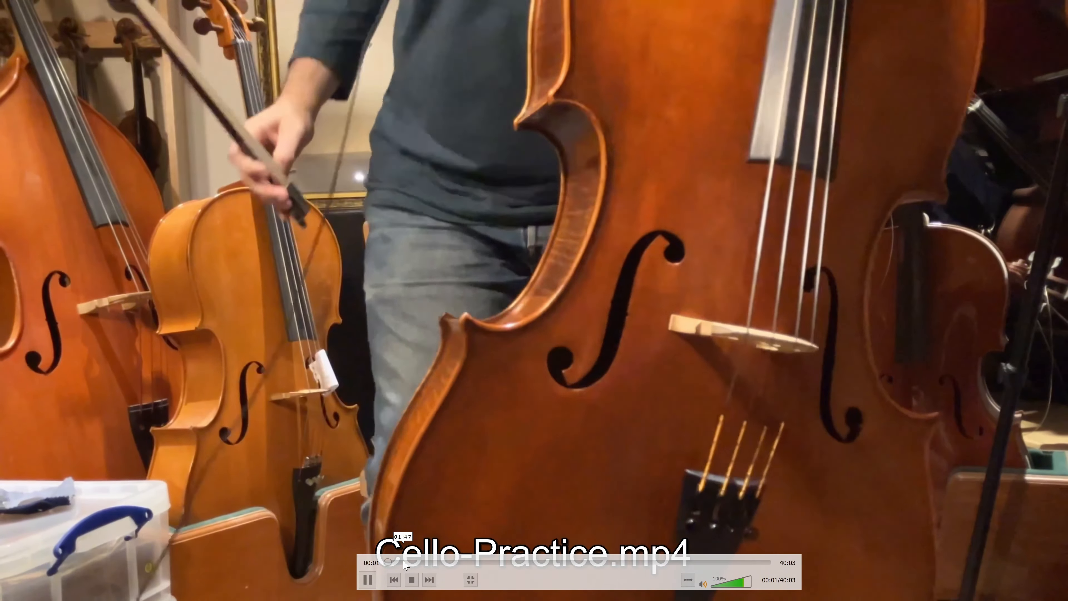
Spot-check the rendered video at about 1:50, 11:10 and 2:00, and pause playback.
left_click(403, 562)
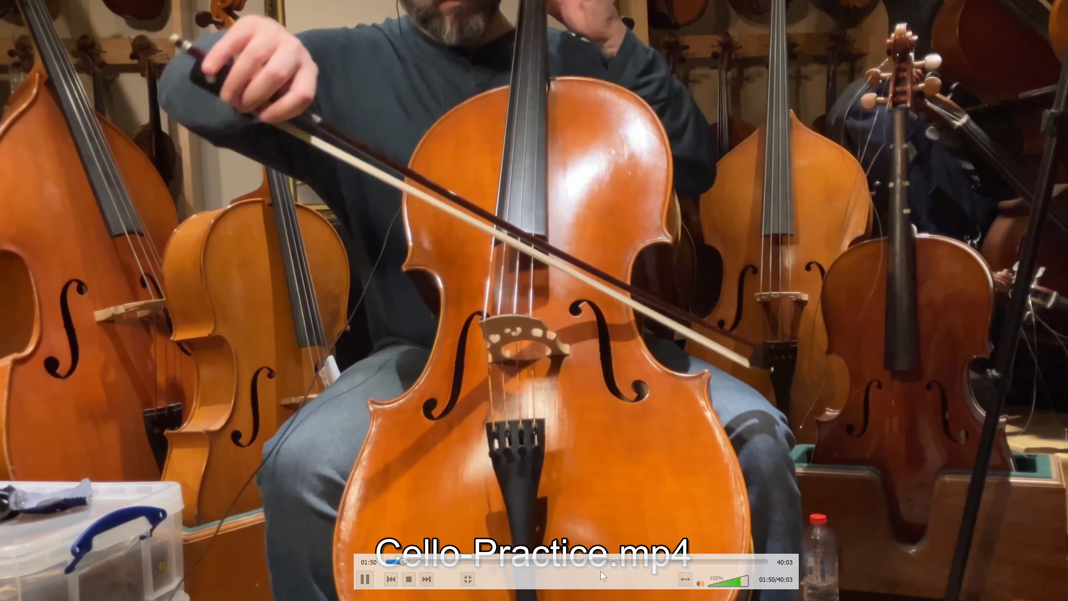
left_click(493, 562)
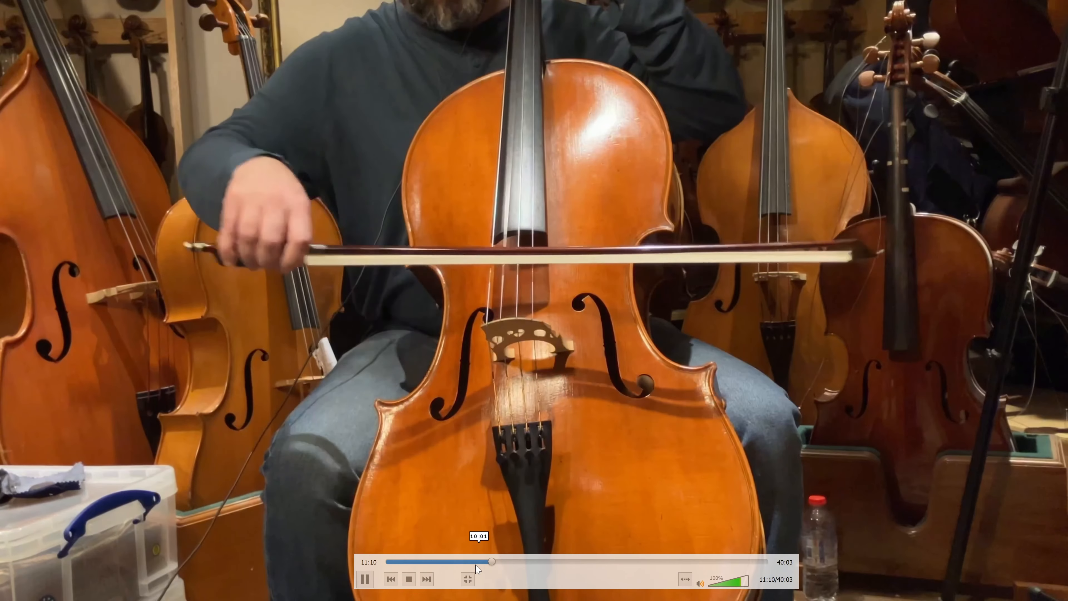
left_click(402, 562)
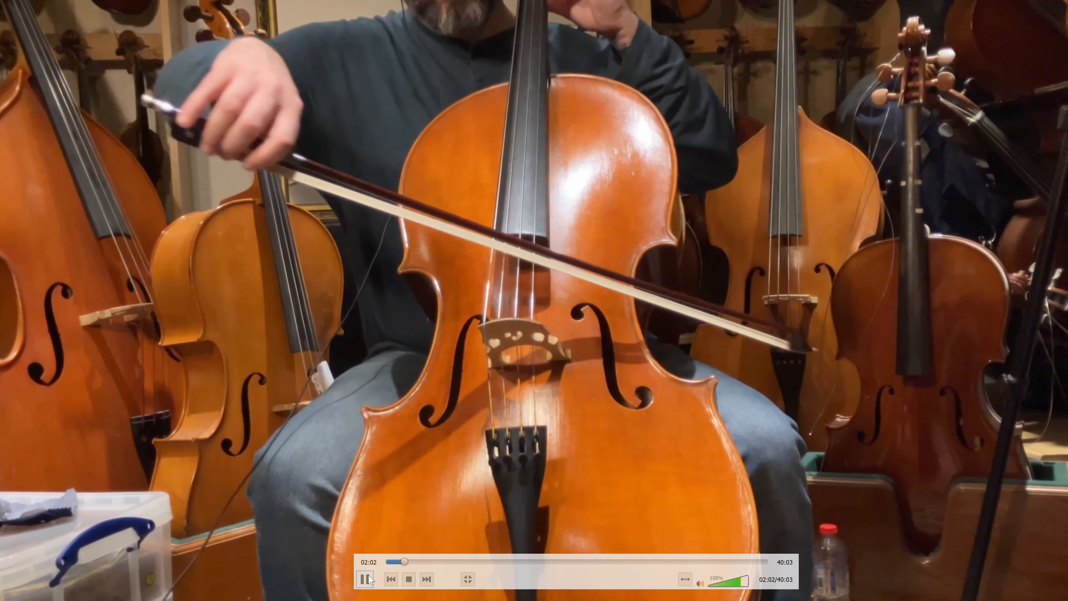
left_click(529, 529)
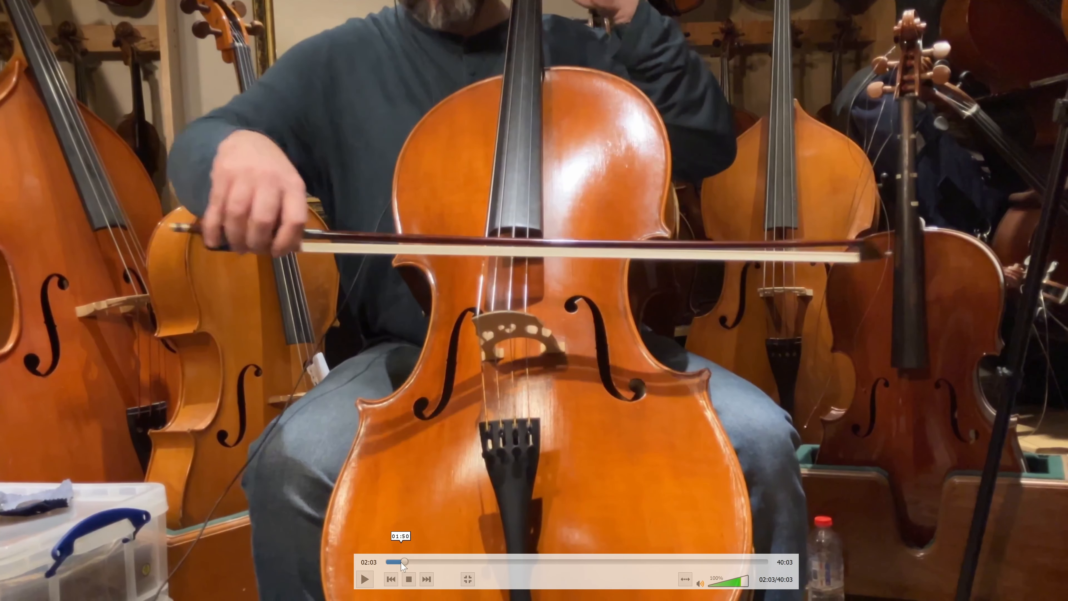